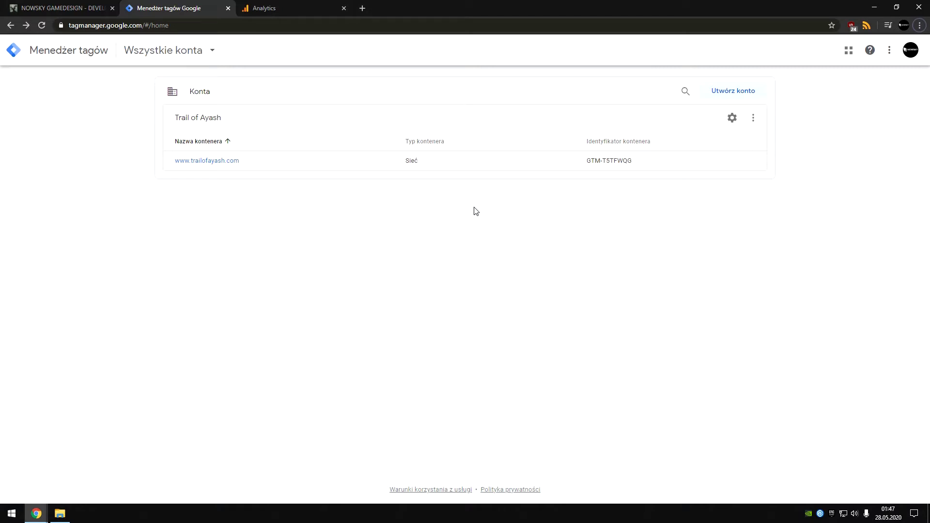
left_click(250, 172)
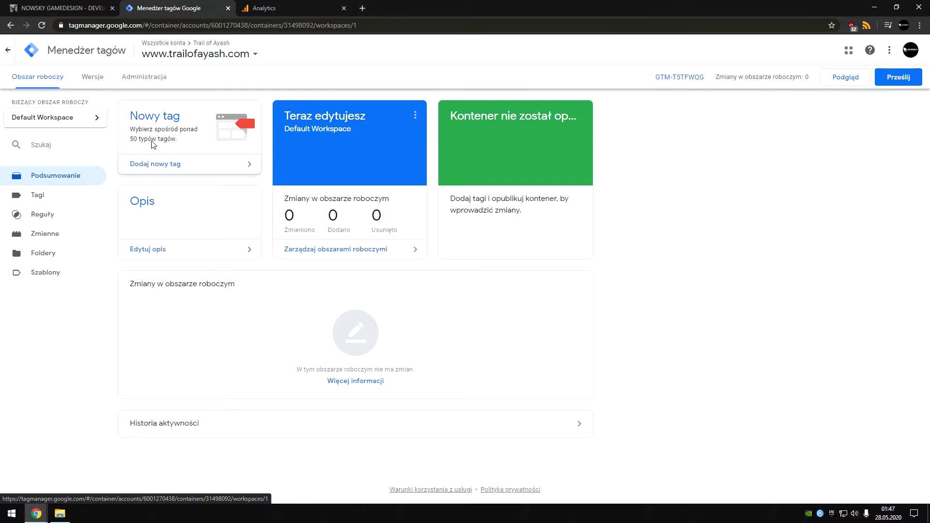
left_click(170, 167)
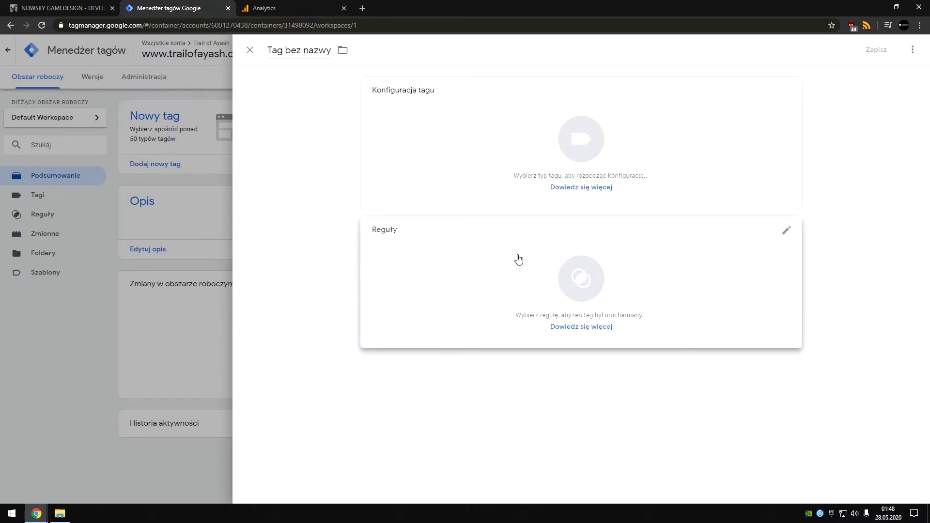
left_click(594, 139)
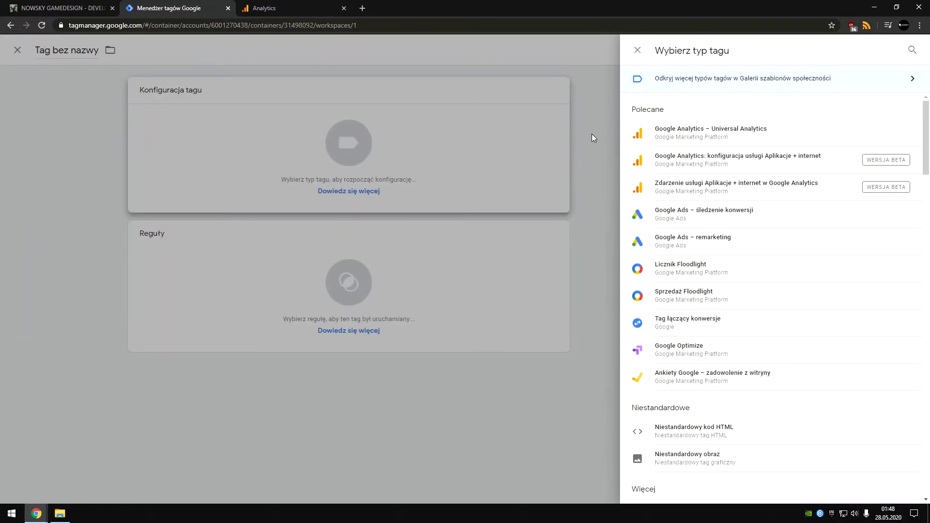
Look through the full list of available tag types, from the recommended and custom ones to the third-party ones
scroll(694, 156, "down", 4)
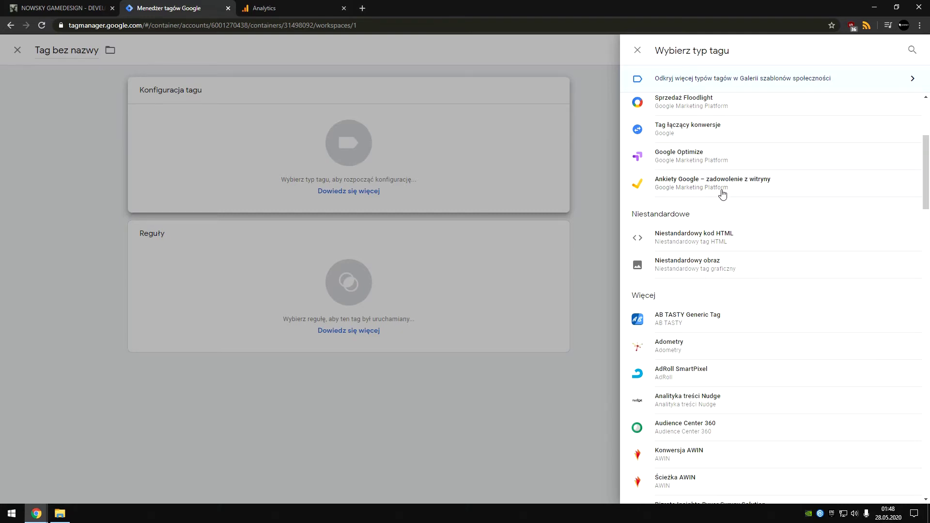
scroll(723, 195, "down", 2)
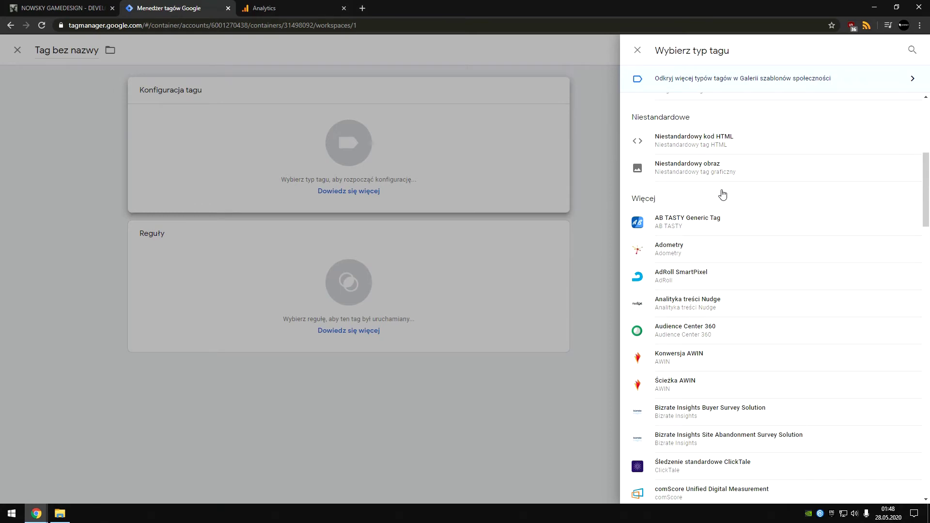
scroll(723, 195, "down", 2)
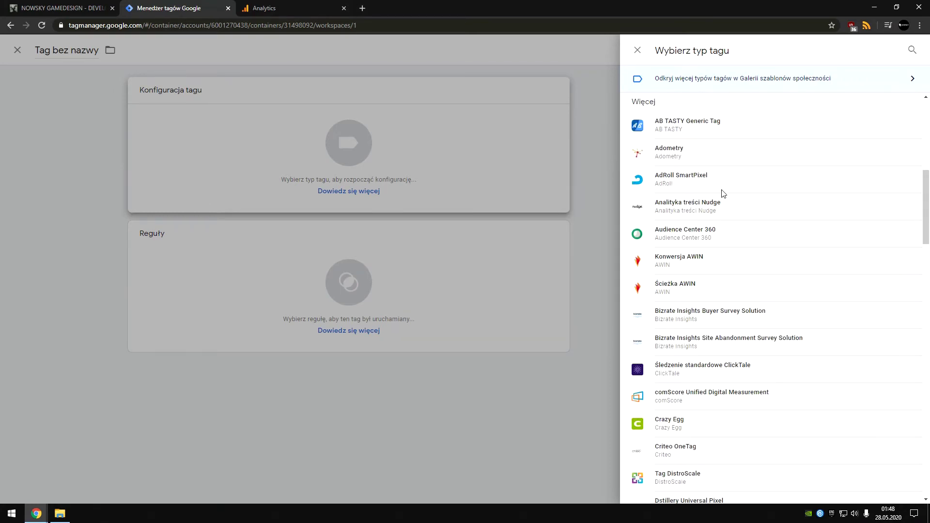
scroll(723, 194, "down", 8)
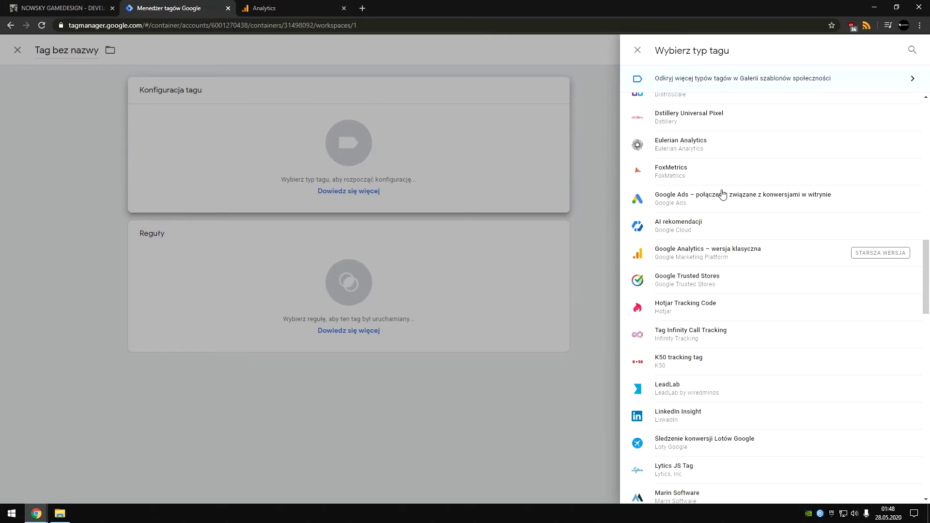
scroll(723, 194, "down", 1)
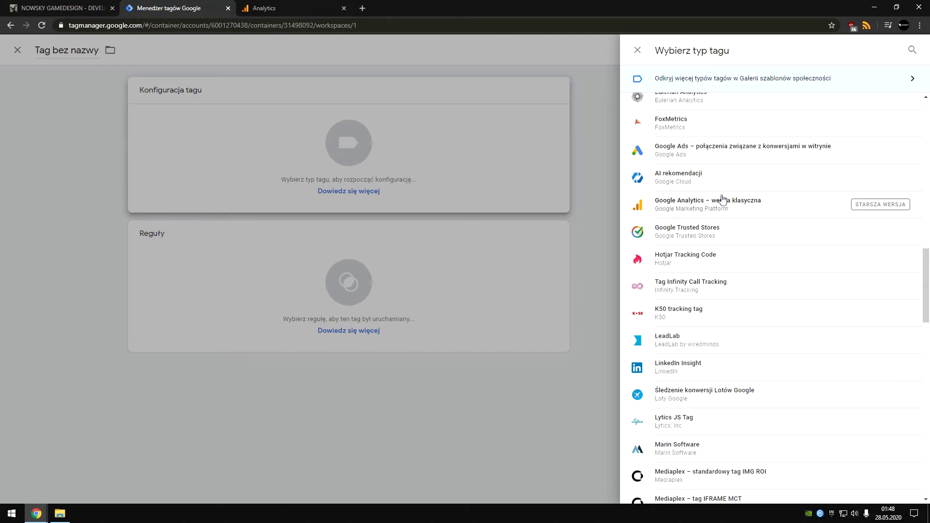
scroll(723, 199, "down", 1)
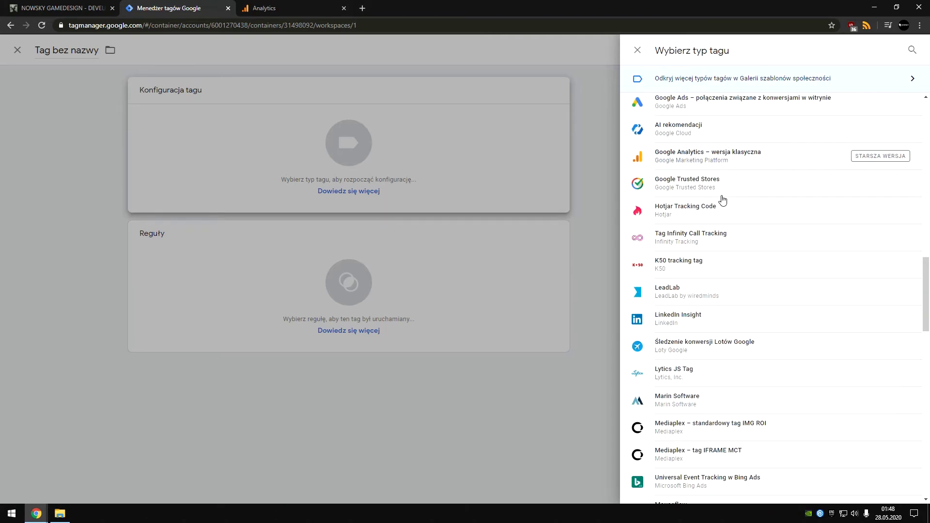
scroll(723, 199, "down", 3)
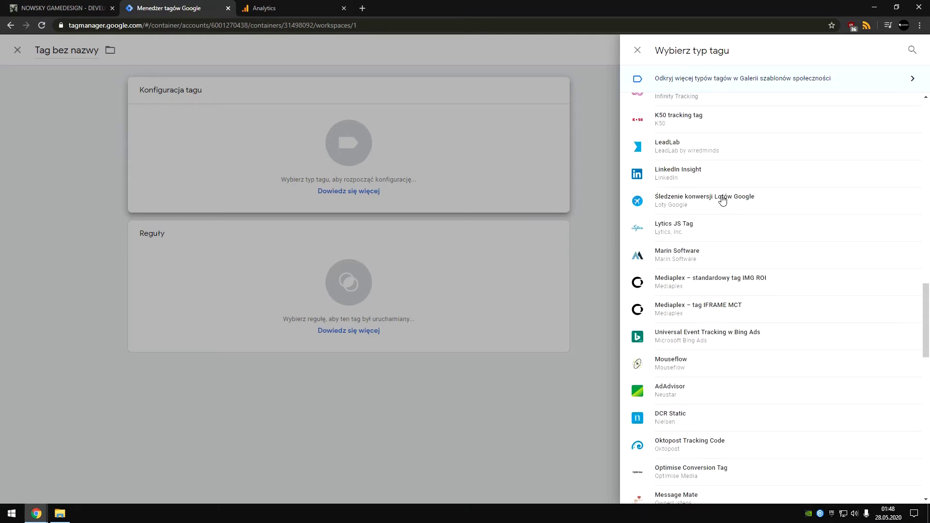
scroll(724, 199, "down", 7)
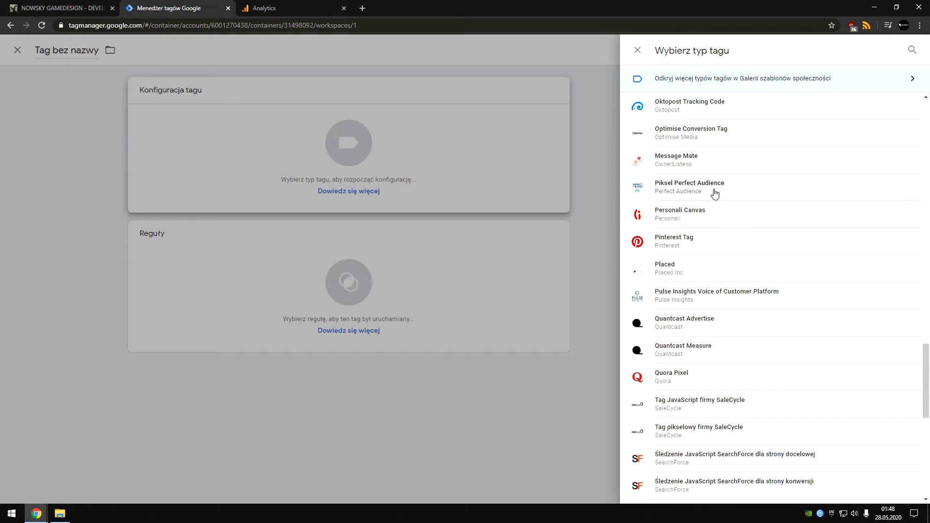
scroll(727, 208, "down", 2)
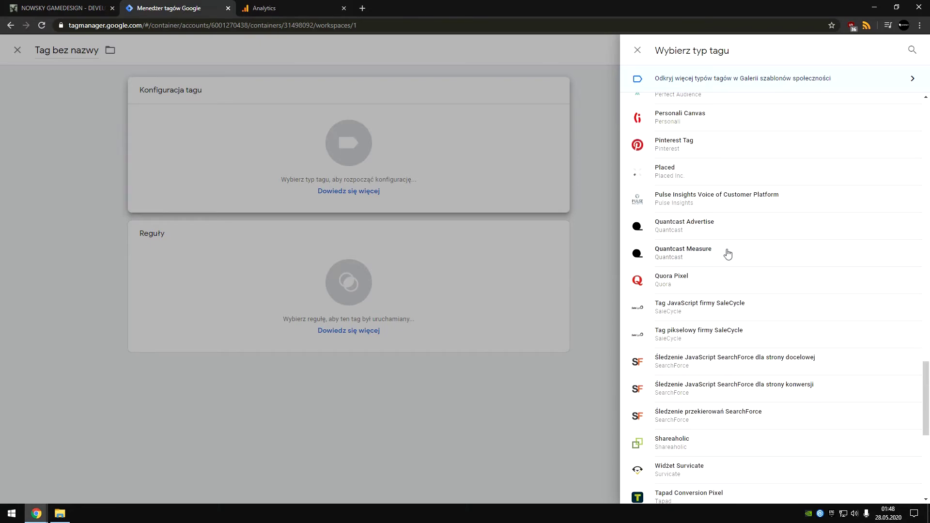
scroll(712, 218, "down", 7)
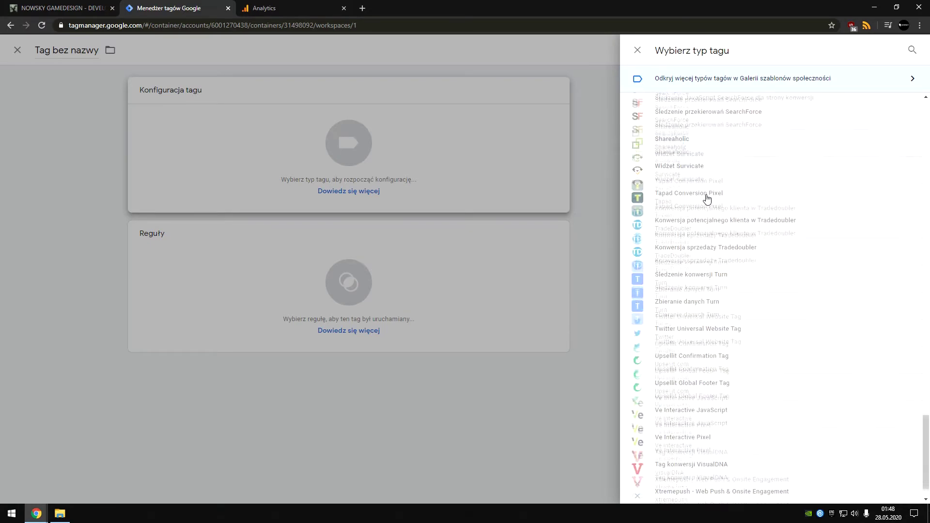
scroll(735, 290, "up", 9)
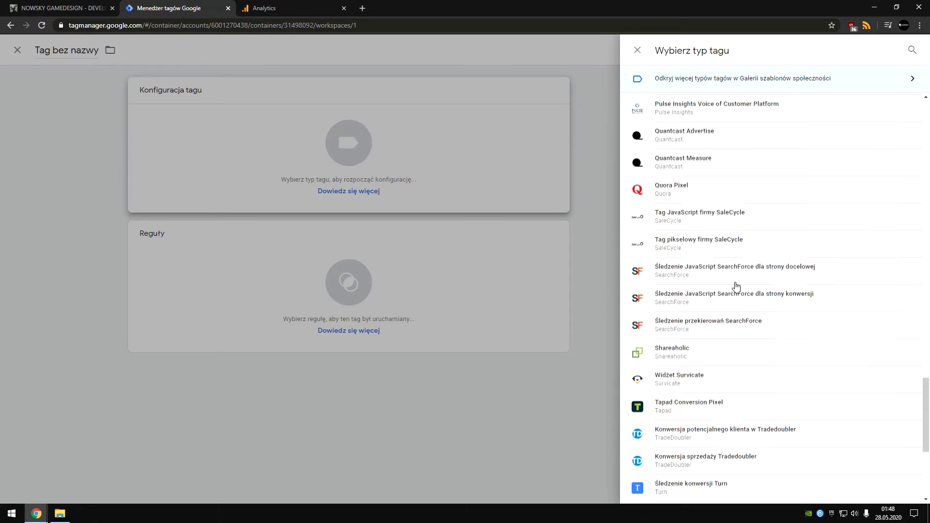
scroll(736, 286, "up", 20)
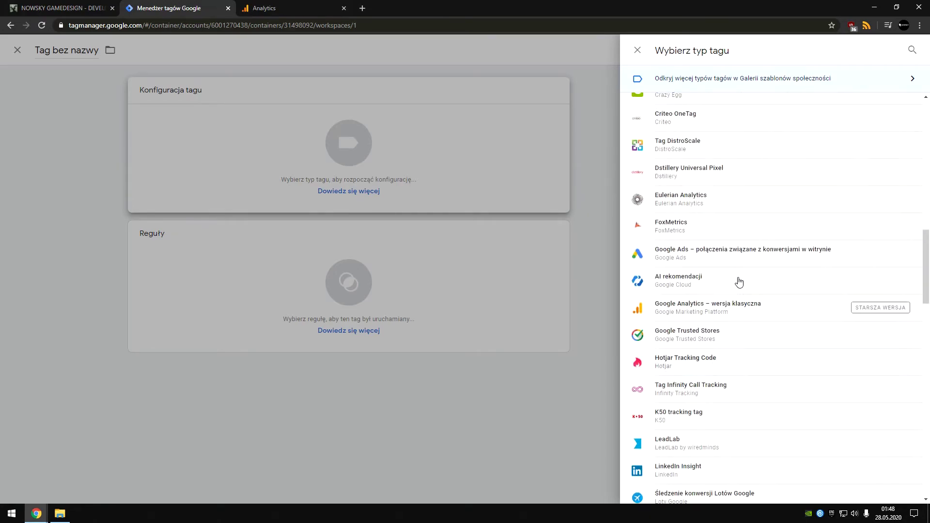
scroll(736, 284, "up", 10)
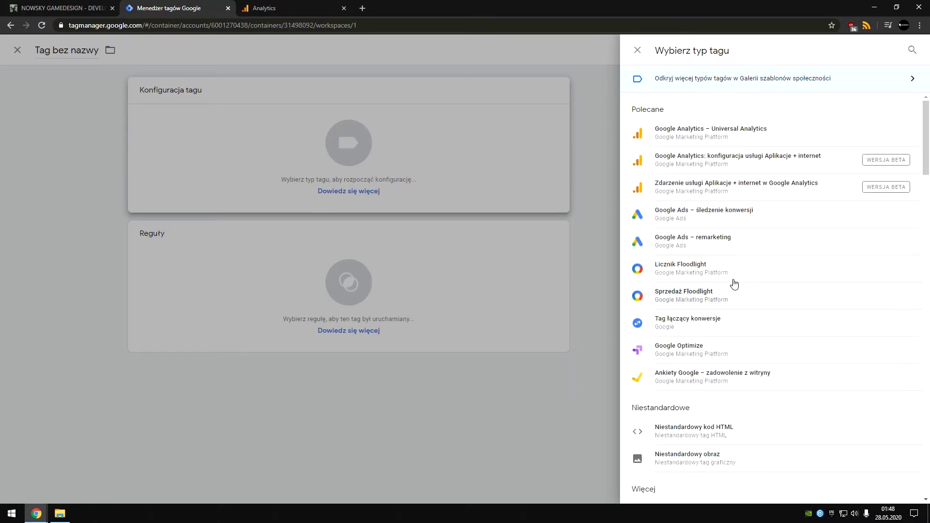
Set the tag type to Google Analytics – Universal Analytics with tracking type Wyświetlenie strony, and enable settings override in this tag
left_click(703, 133)
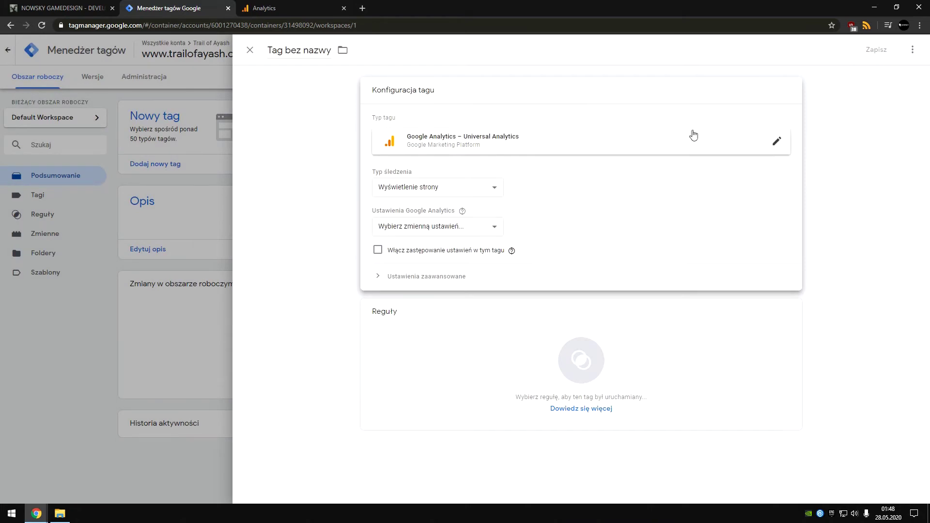
left_click(488, 191)
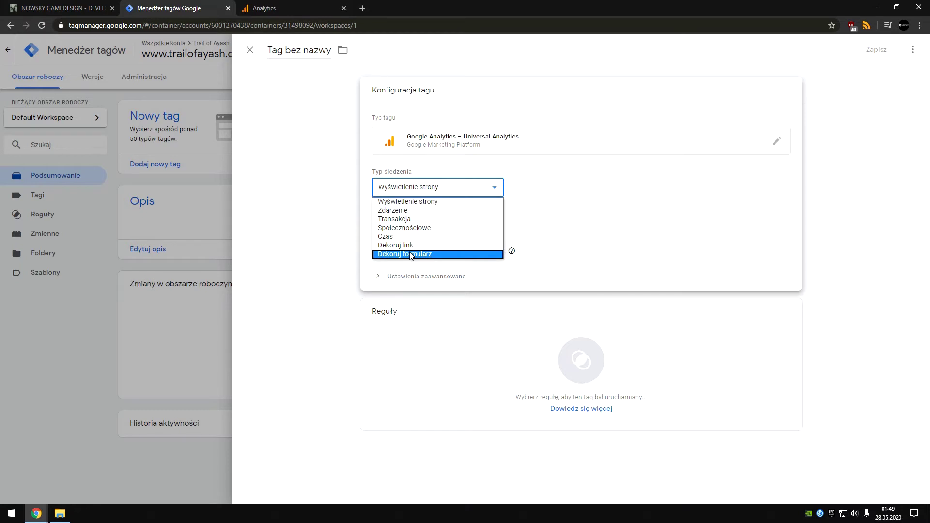
left_click(414, 206)
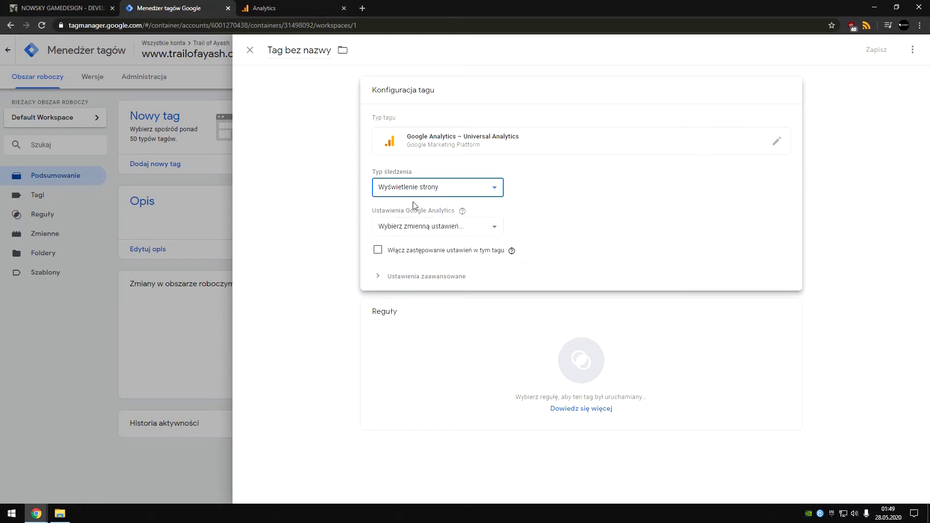
left_click(425, 227)
left_click(425, 228)
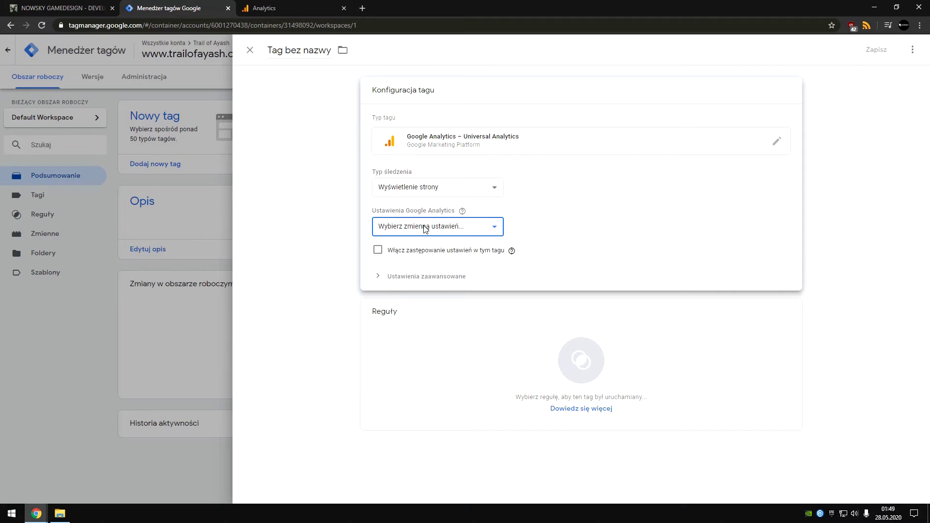
left_click(378, 251)
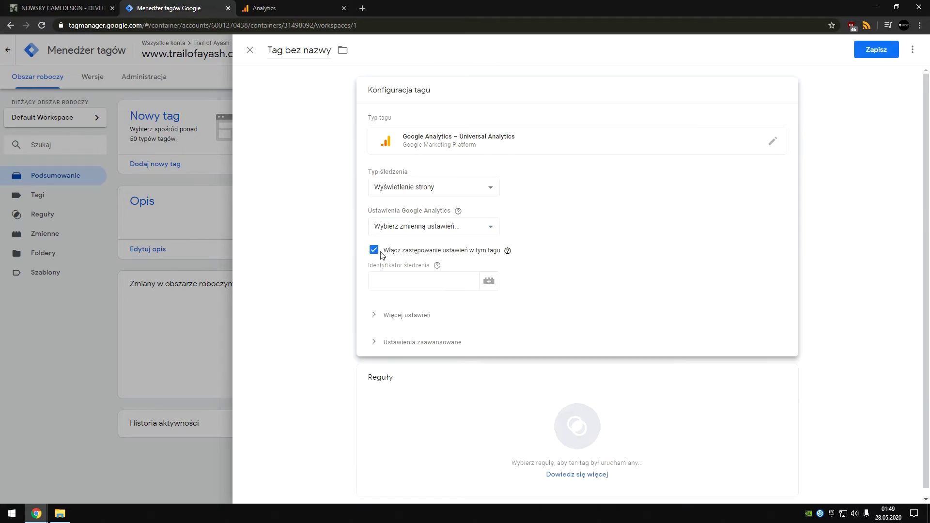
Switch to Google Analytics and copy the tracking ID of the Trail of Ayash property from the account list
left_click(399, 278)
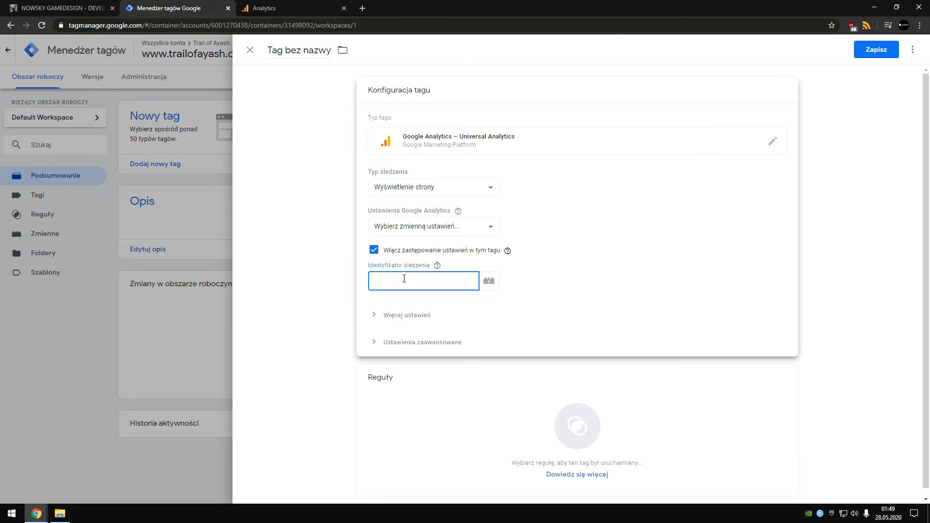
left_click(274, 9)
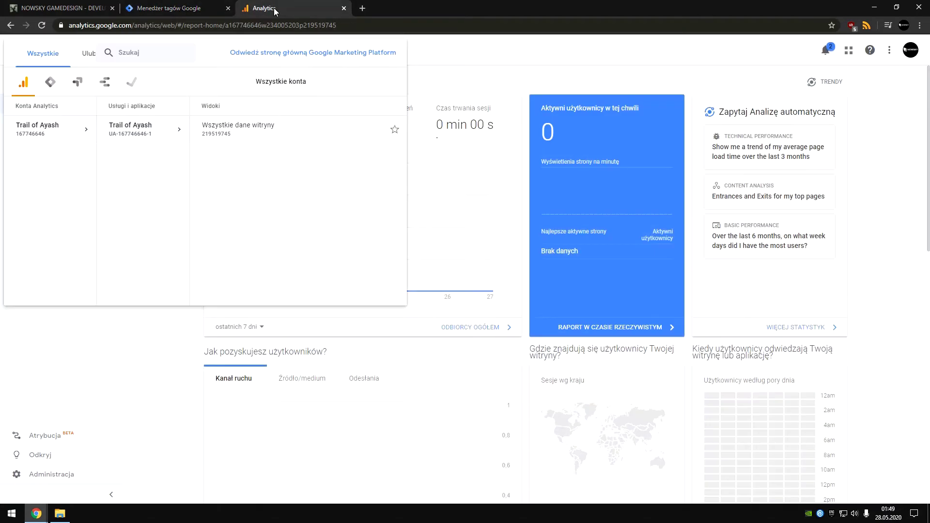
left_click(429, 47)
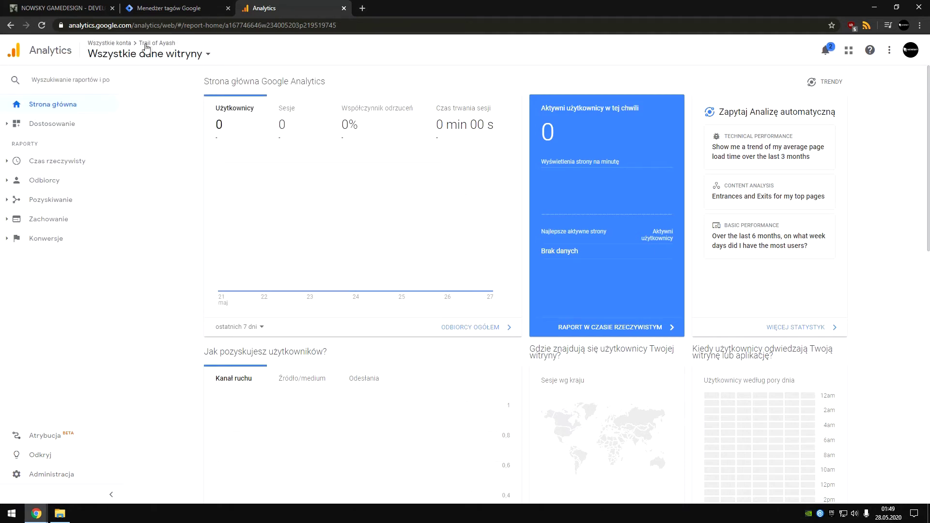
left_click(166, 51)
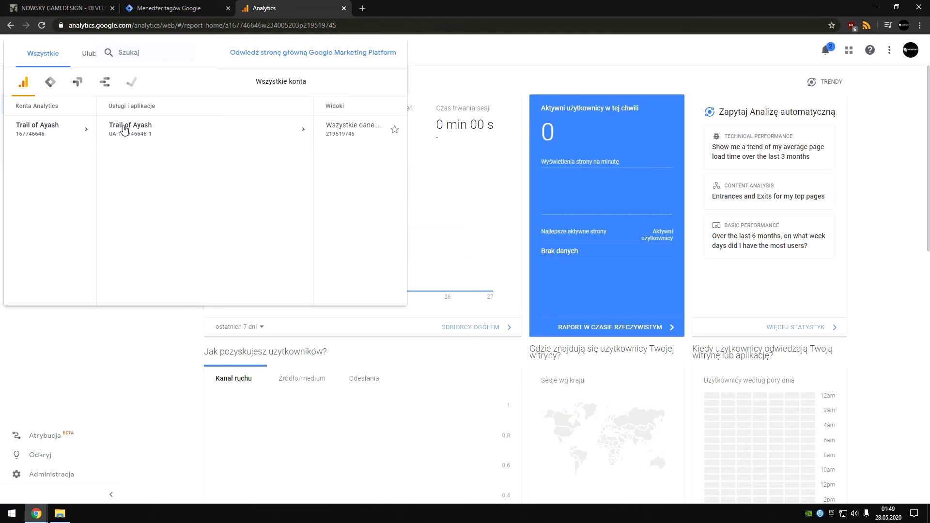
left_click(51, 82)
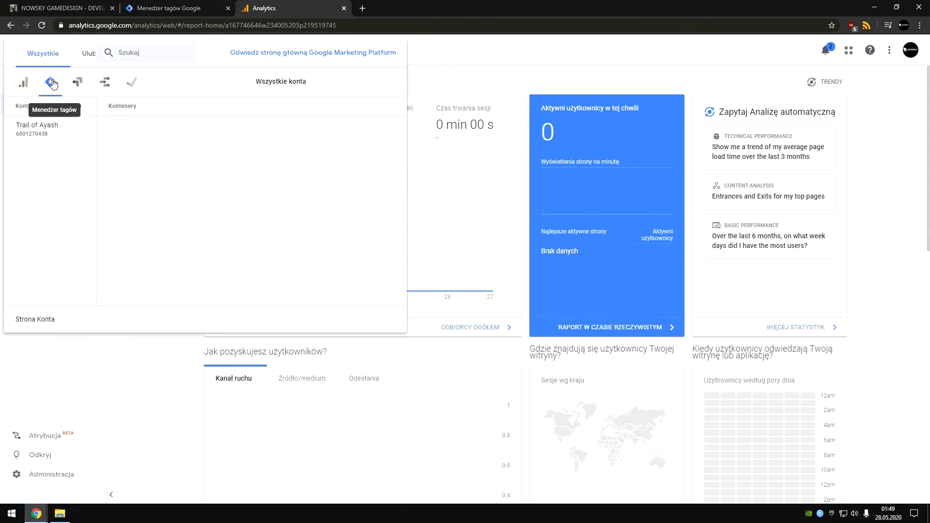
left_click(51, 134)
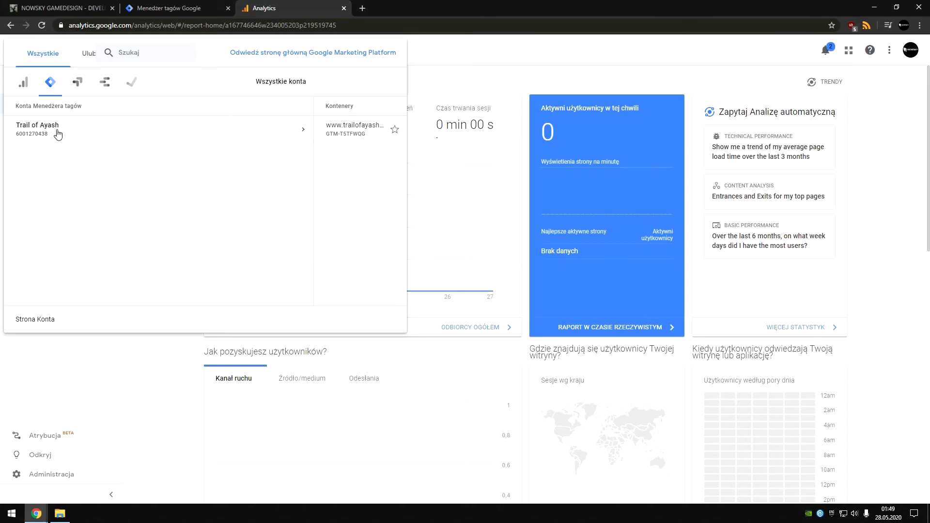
Return to Google Tag Manager and paste the property's tracking ID into the tag's Identyfikator śledzenia field, keeping settings override enabled
left_click(179, 4)
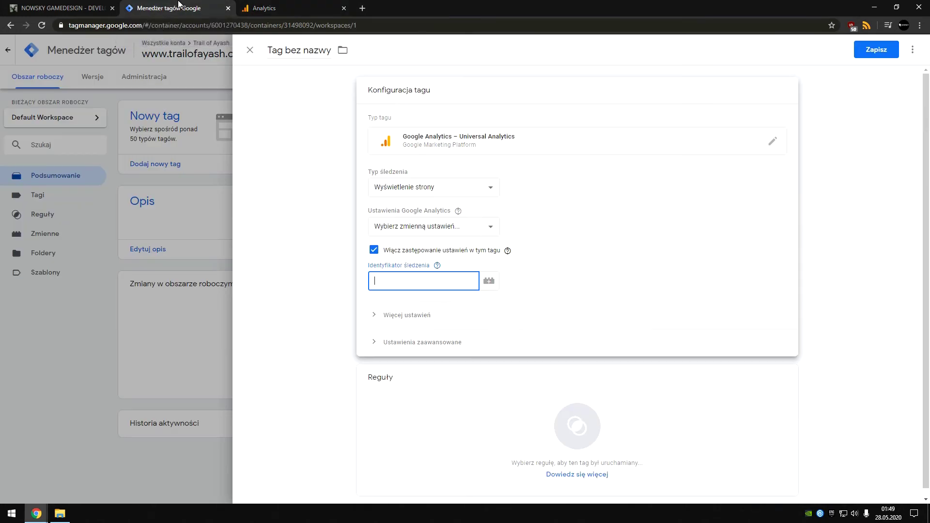
key("ctrl+shift+Tab")
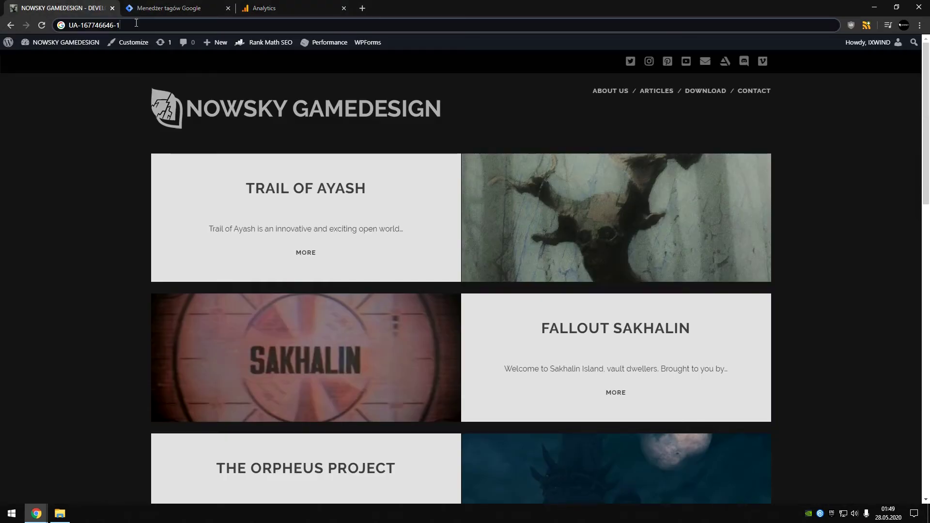
left_click(189, 9)
left_click(421, 280)
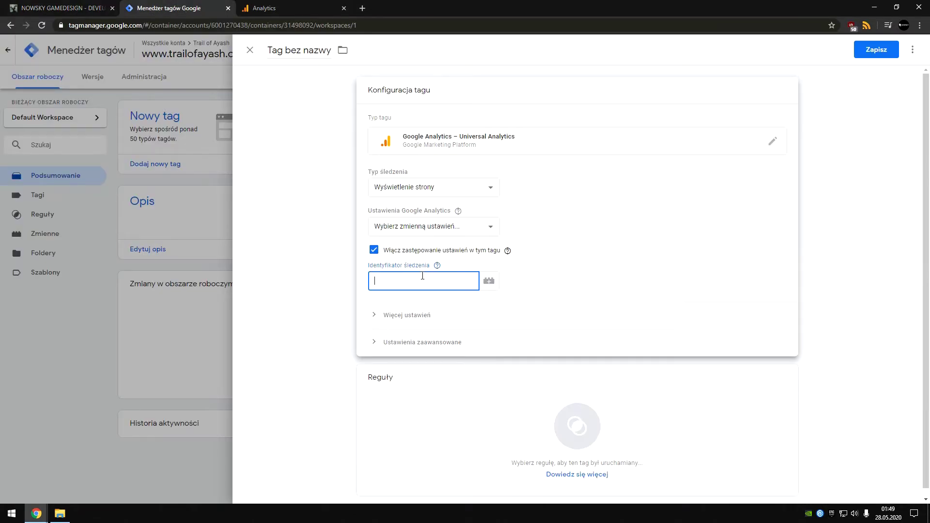
key("ctrl+v")
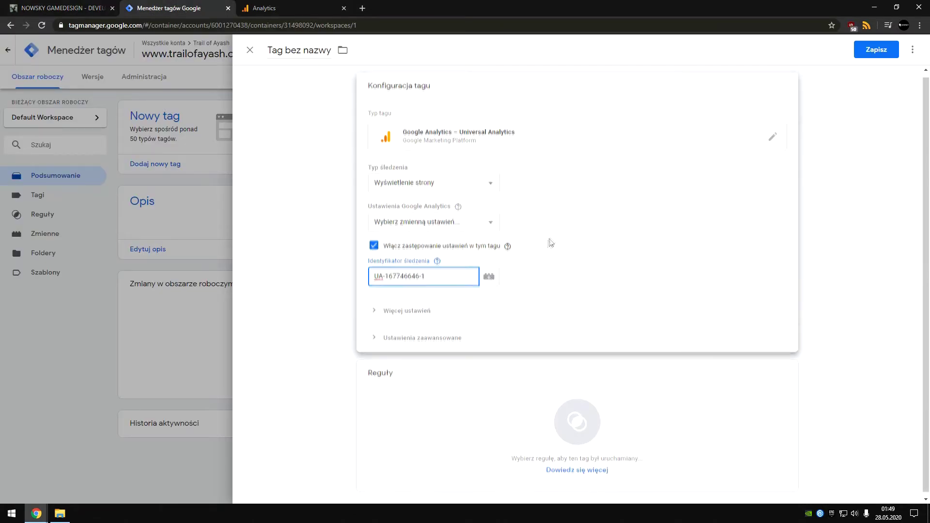
scroll(550, 243, "down", 1)
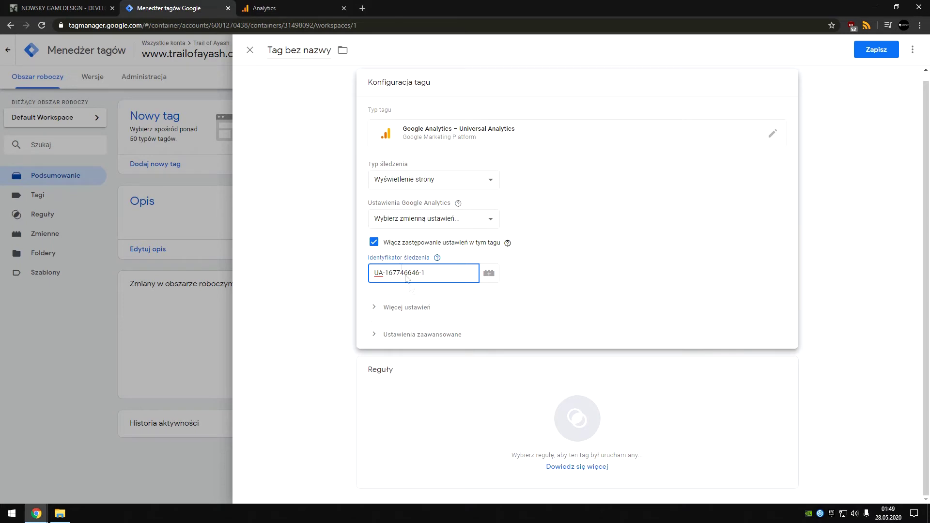
left_click(374, 243)
left_click(375, 247)
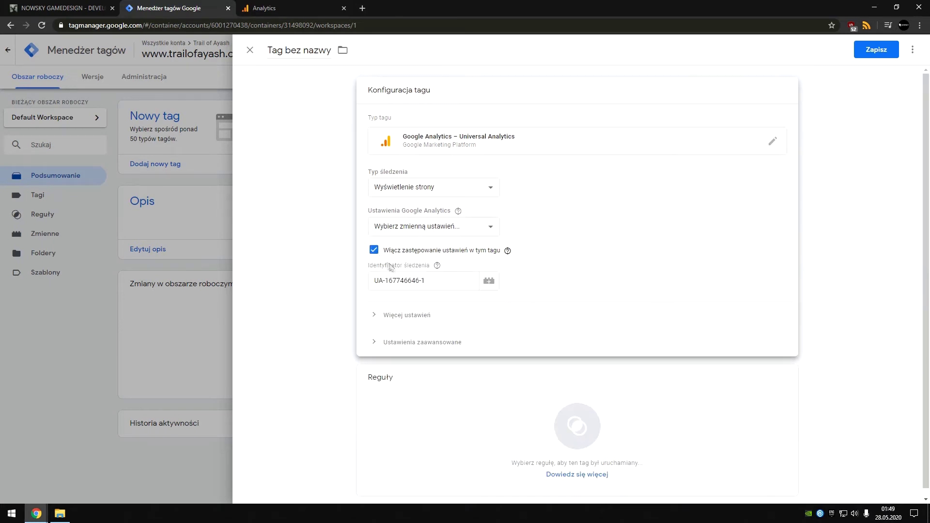
Look through the tag's additional settings, including fields to set, custom dimensions, e-commerce and the Reklama advertising features options
left_click(409, 315)
scroll(417, 269, "down", 3)
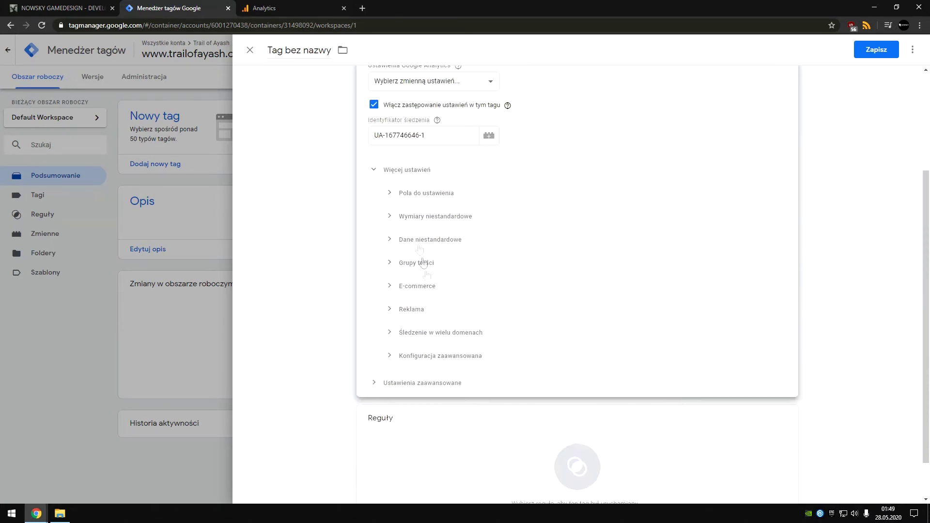
left_click(390, 192)
left_click(389, 193)
left_click(389, 216)
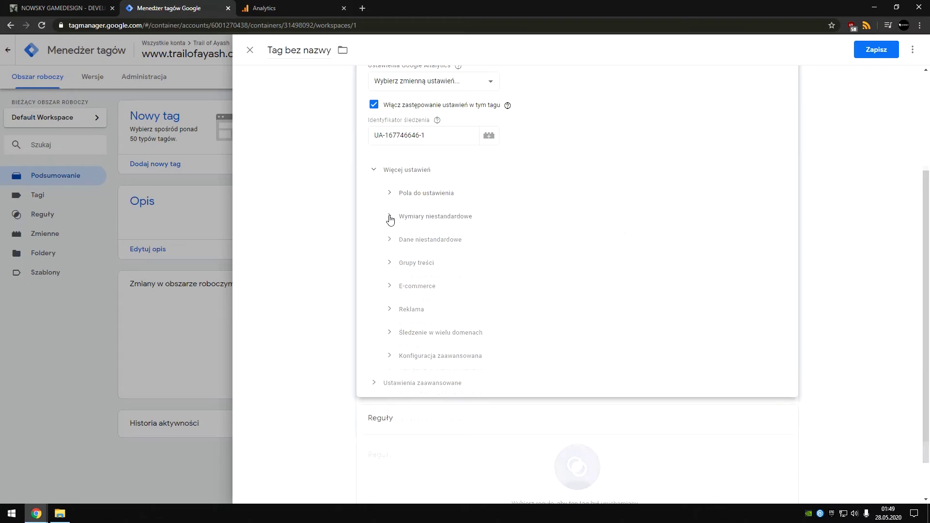
left_click(389, 217)
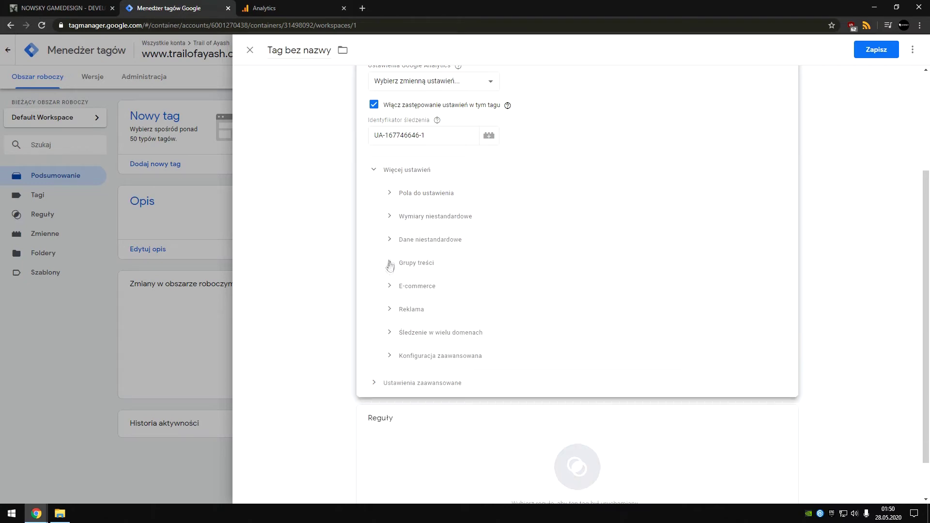
left_click(389, 288)
left_click(389, 290)
left_click(391, 310)
left_click(429, 338)
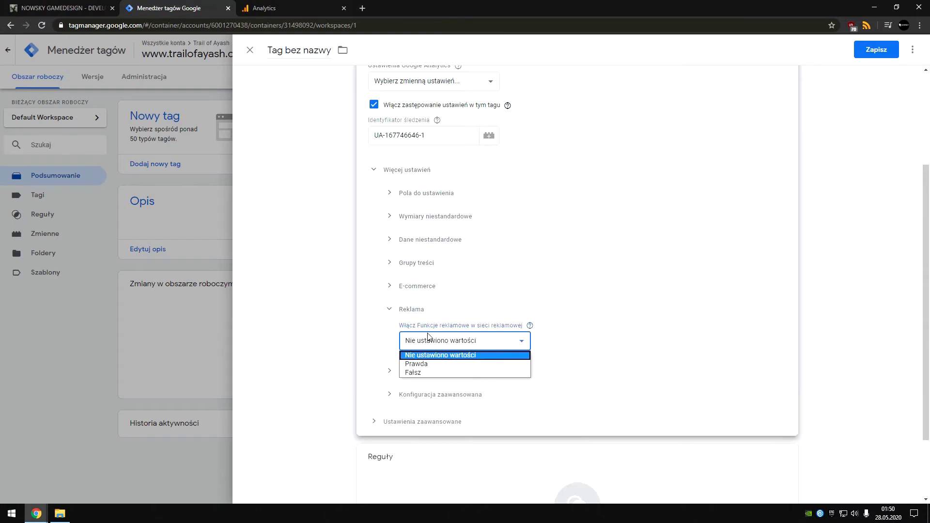
left_click(429, 335)
left_click(390, 309)
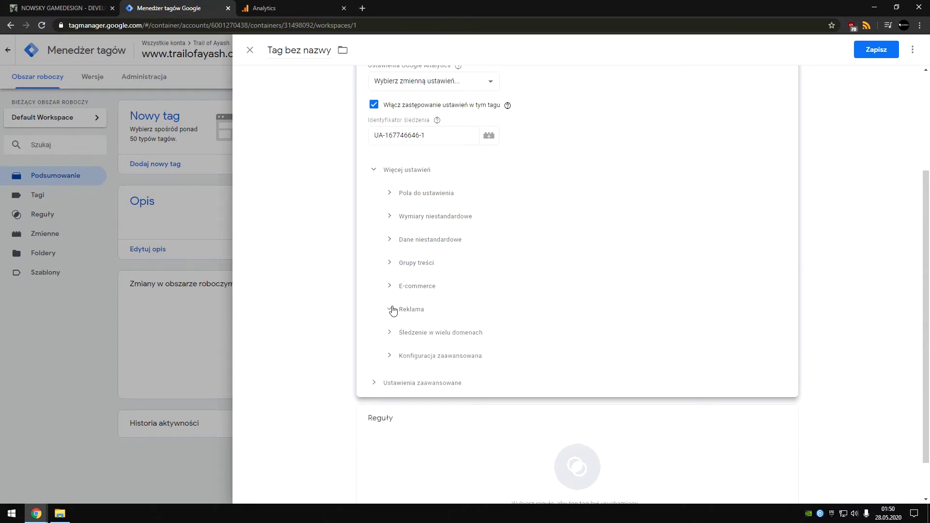
Examine the Konfiguracja zaawansowana options of the tag and collapse the additional settings
left_click(390, 358)
scroll(390, 342, "down", 3)
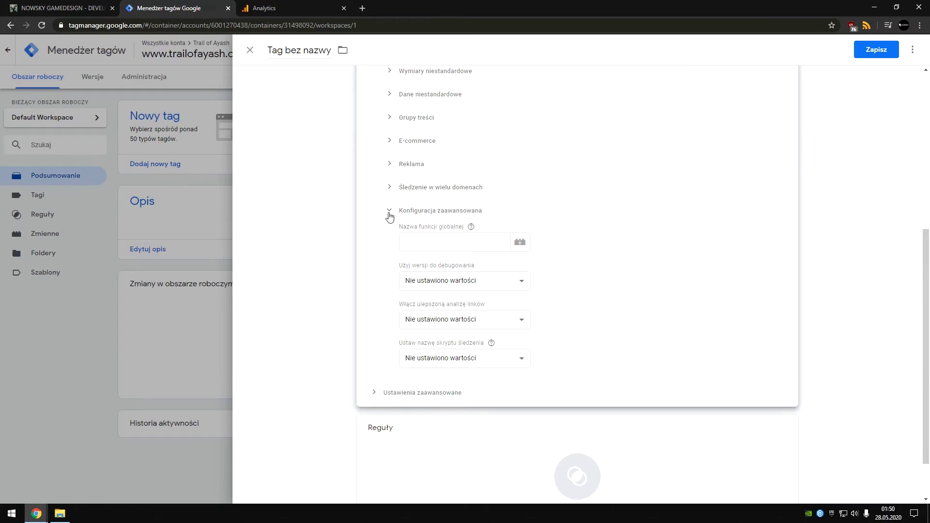
left_click(389, 211)
scroll(389, 215, "up", 3)
left_click(374, 267)
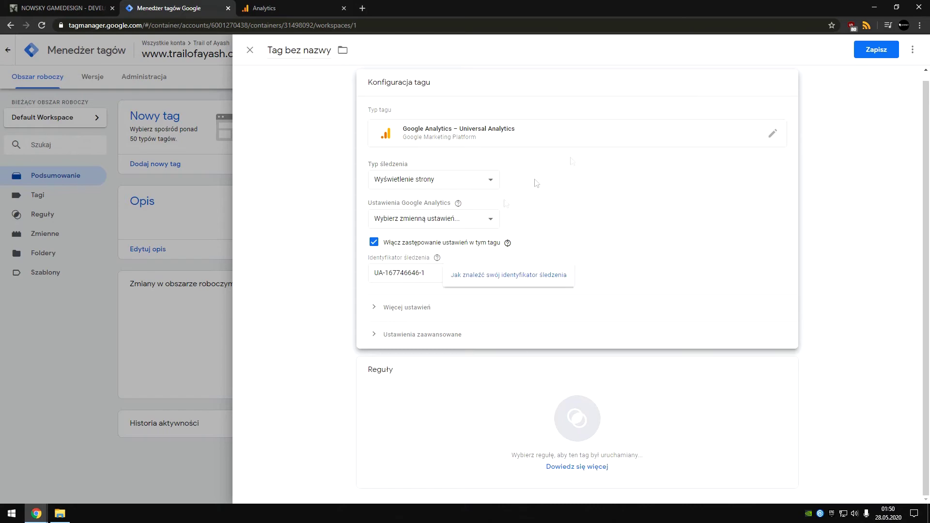
Start saving the tag and add the All Pages trigger as its firing rule
left_click(876, 49)
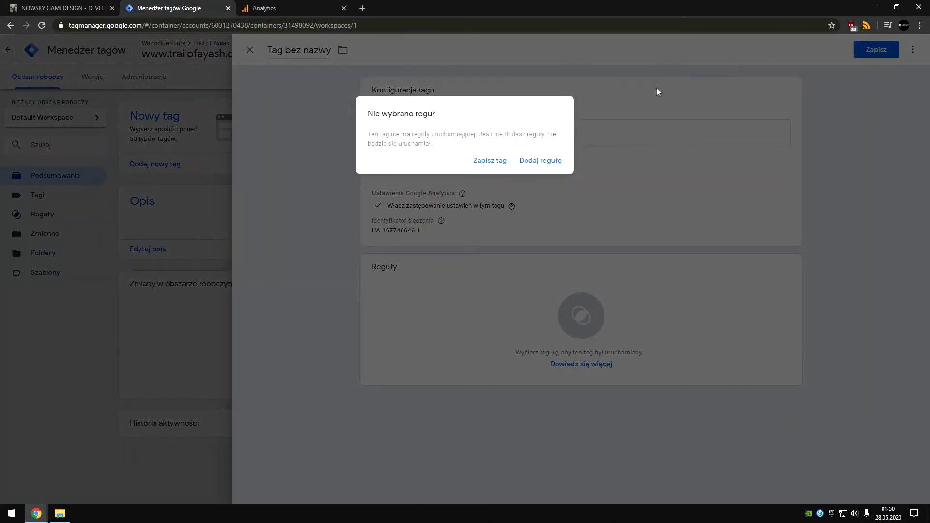
left_click(532, 165)
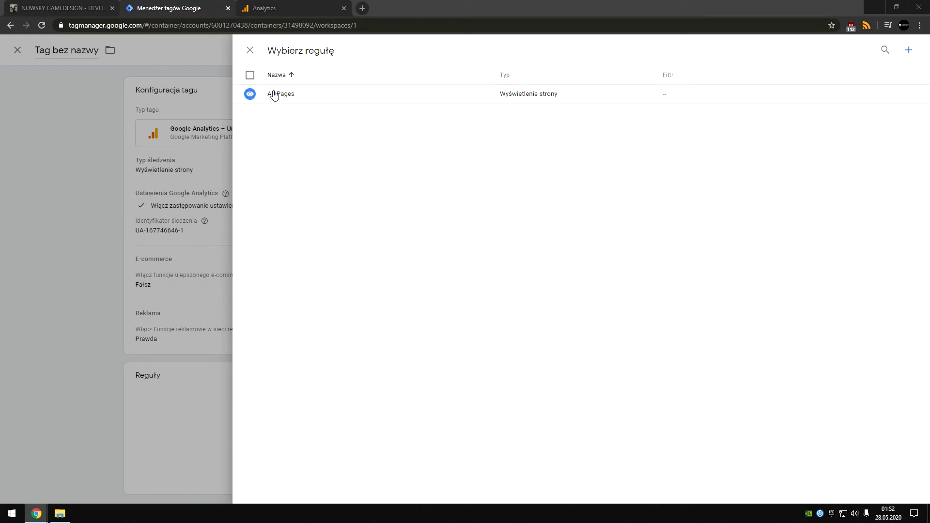
left_click(278, 96)
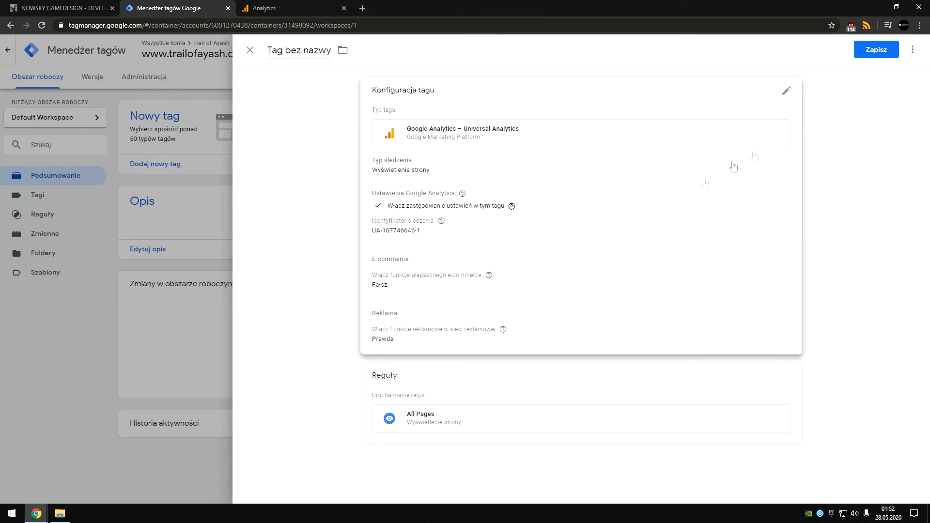
Save the tag under the name Edugrafia - Google Analytics
left_click(869, 50)
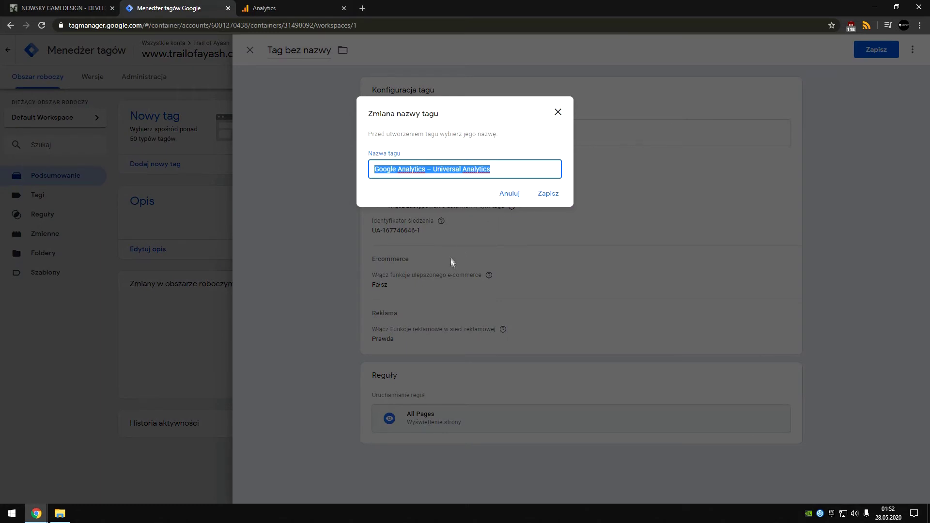
left_click_drag(493, 169, 357, 170)
type("Edugra")
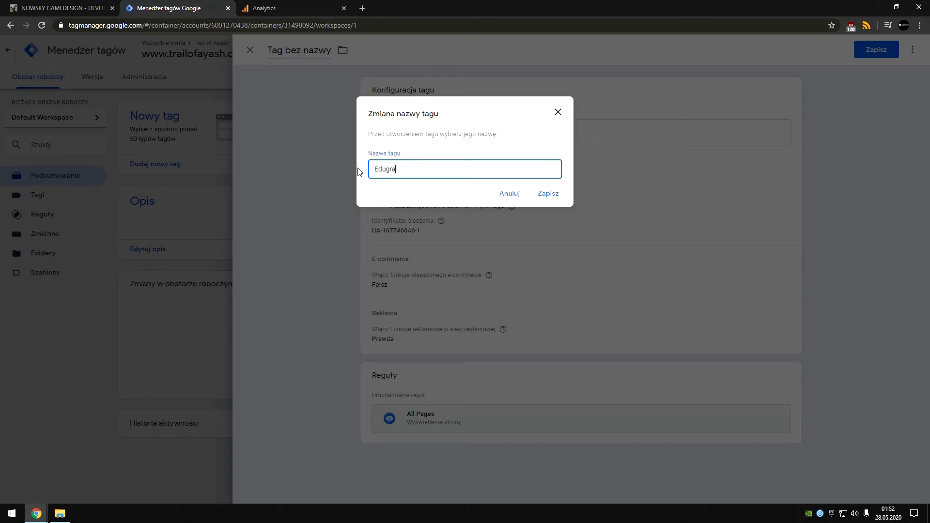
type("fia - Google Analytics")
left_click(548, 193)
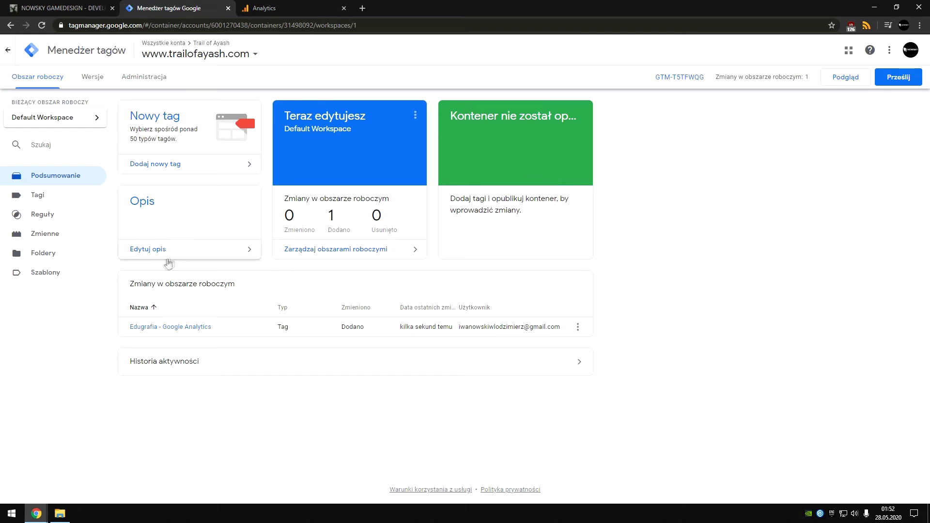
Look over the new tag's change options, the container's versions page and the list of workspaces
left_click(578, 327)
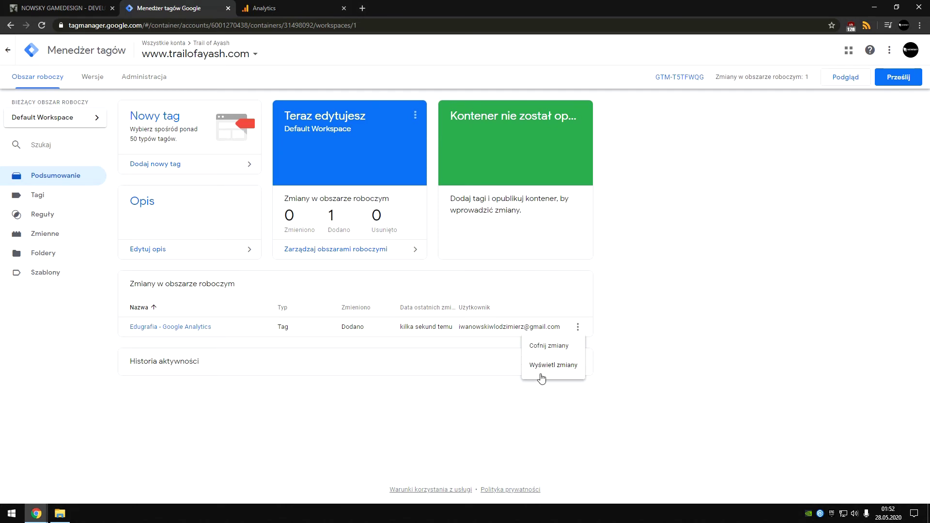
left_click(485, 148)
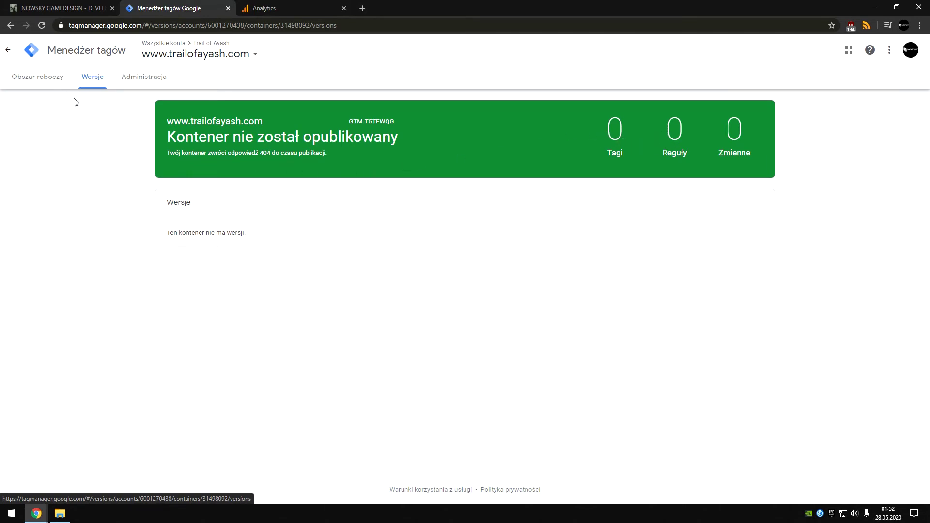
left_click(30, 80)
left_click(8, 49)
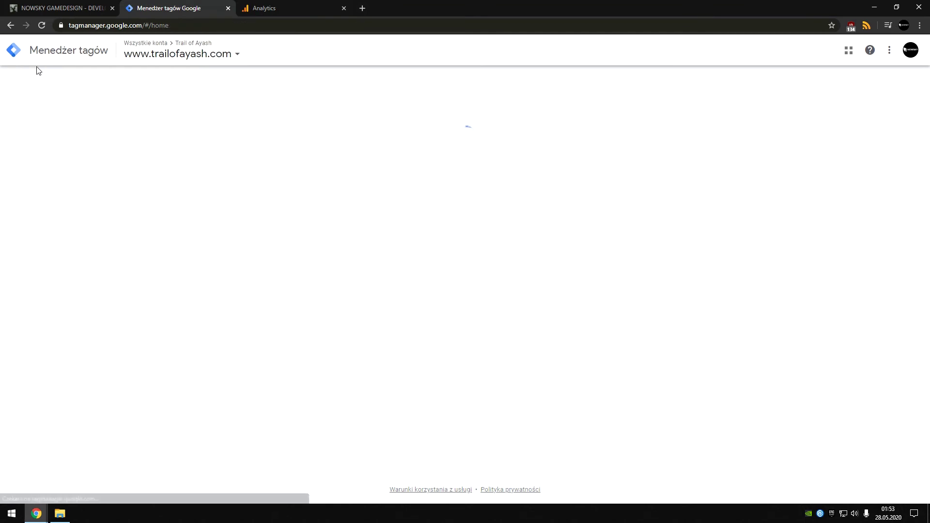
left_click(238, 162)
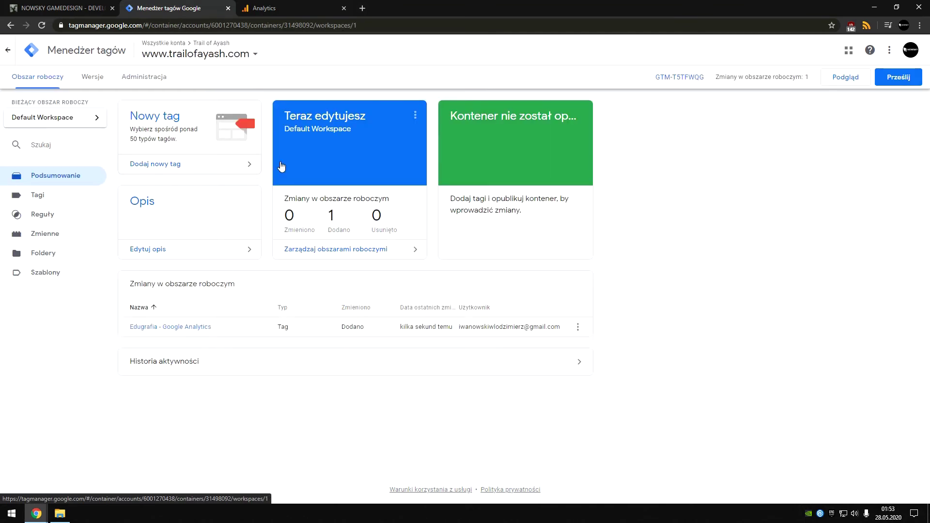
left_click(332, 255)
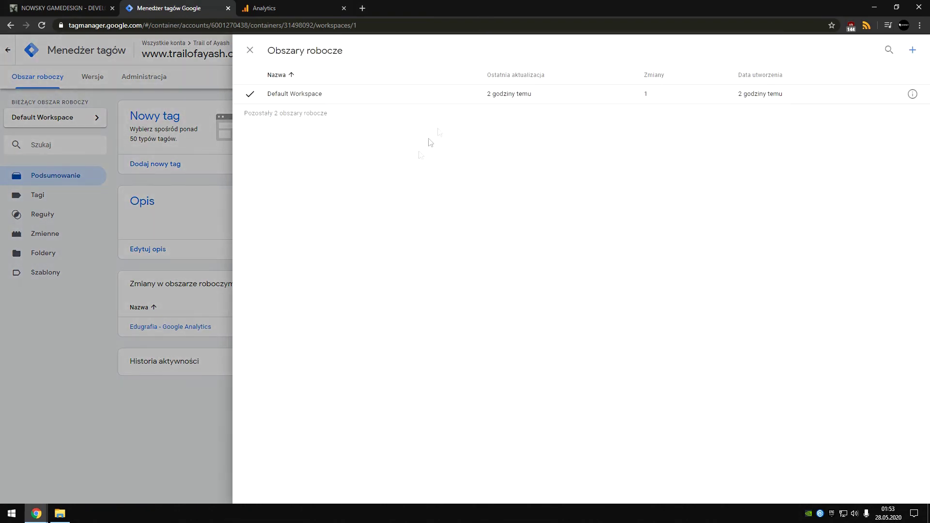
left_click(483, 102)
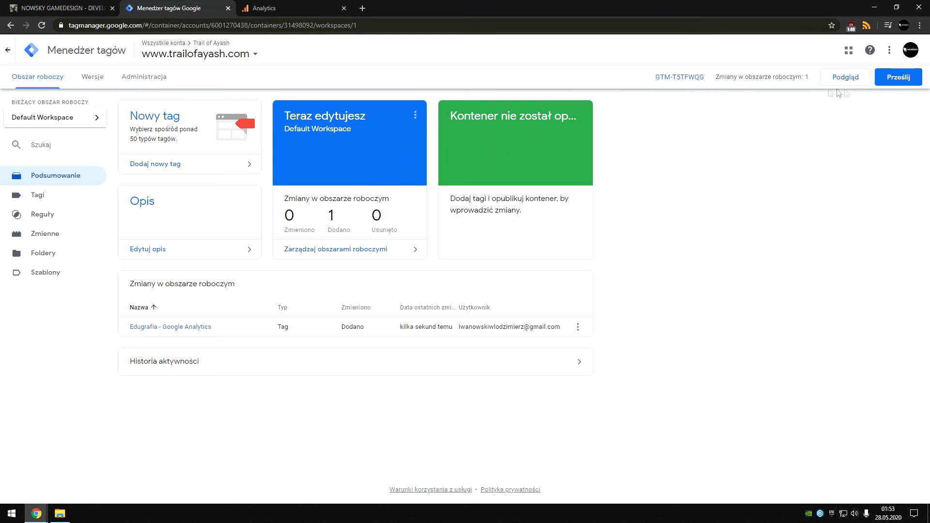
Publish the workspace changes to the Live environment as a version named Kurs Edugrafia - Google Analytics, with no description
left_click(891, 84)
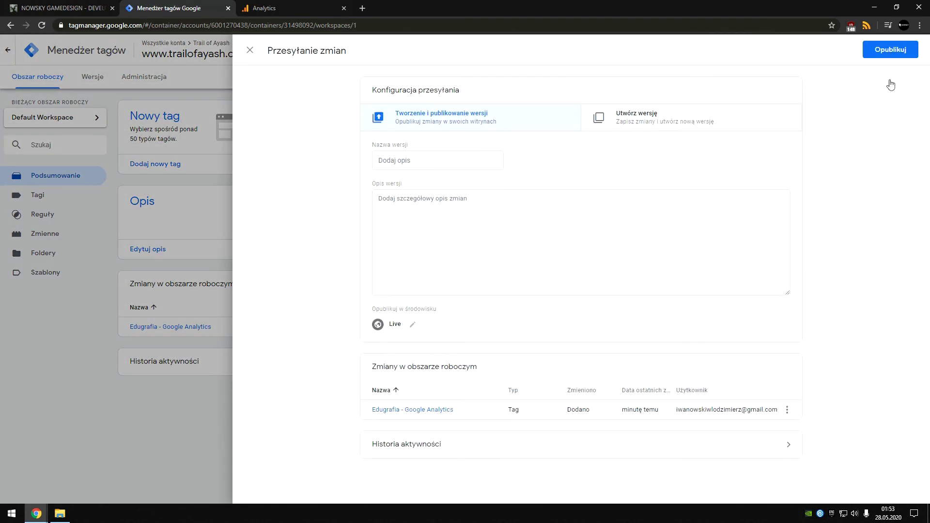
left_click(445, 164)
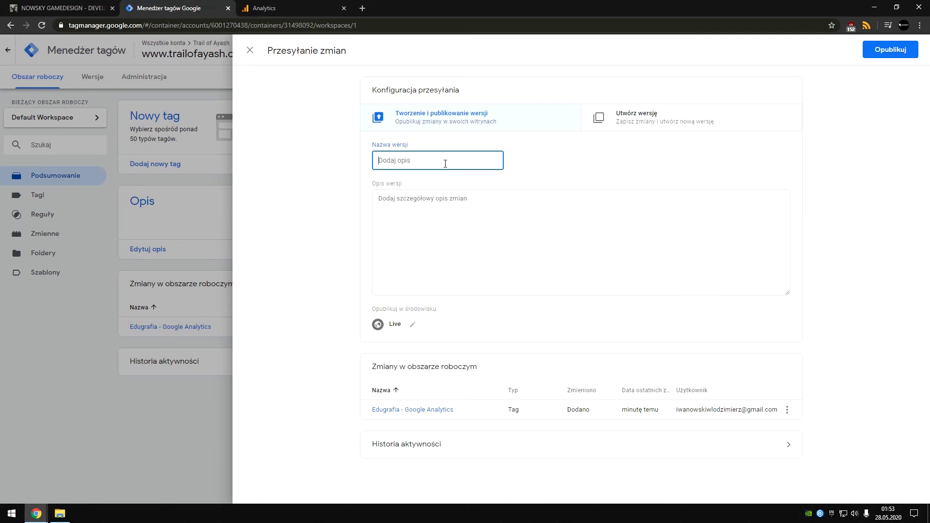
type("Kurs Edugrafia - Google Analytics")
left_click(446, 203)
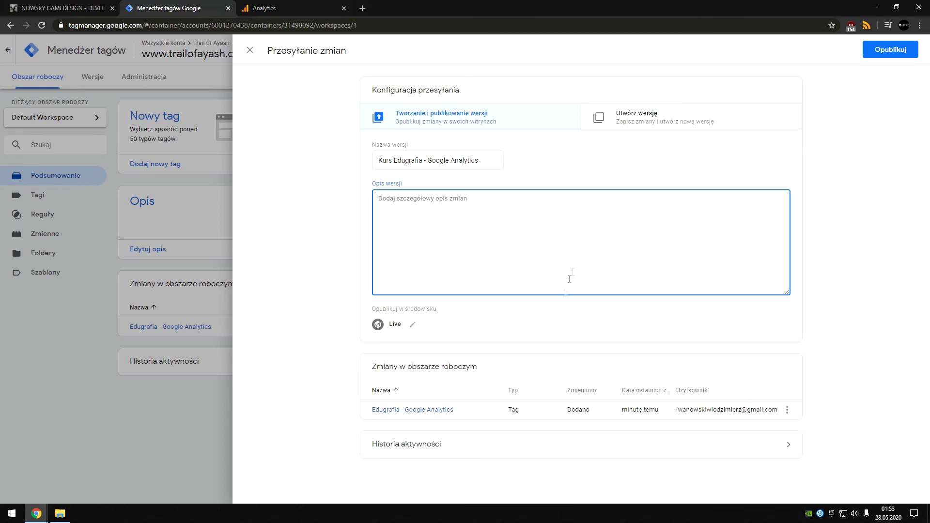
left_click(633, 125)
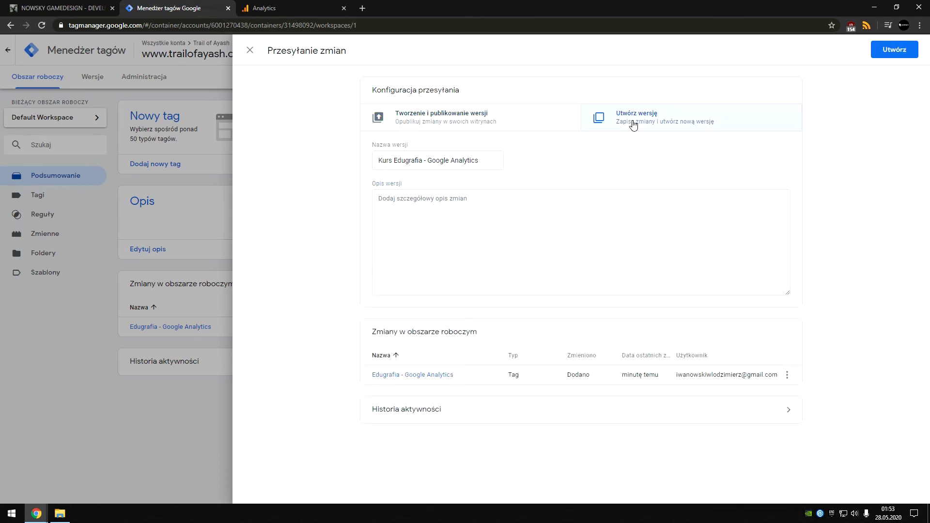
left_click(493, 124)
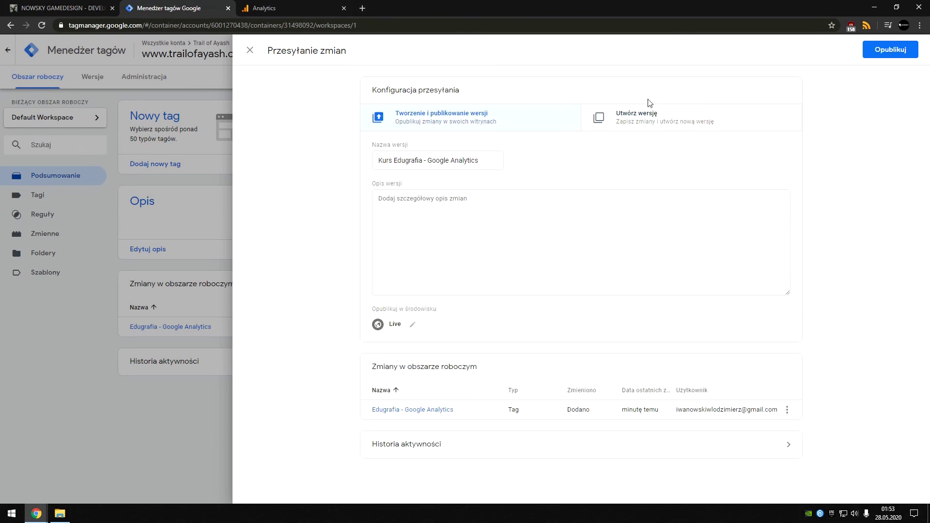
left_click(875, 57)
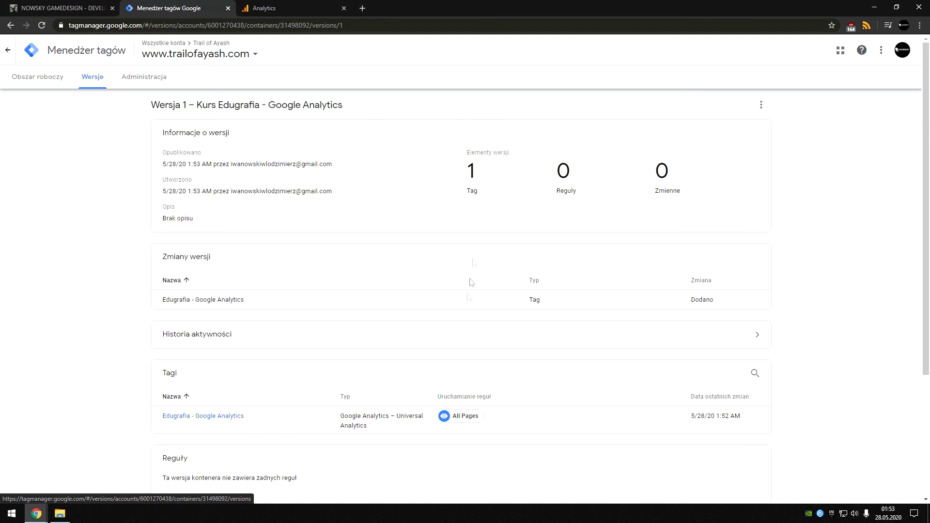
Review the details of the published version and return to the workspace overview
scroll(455, 328, "down", 4)
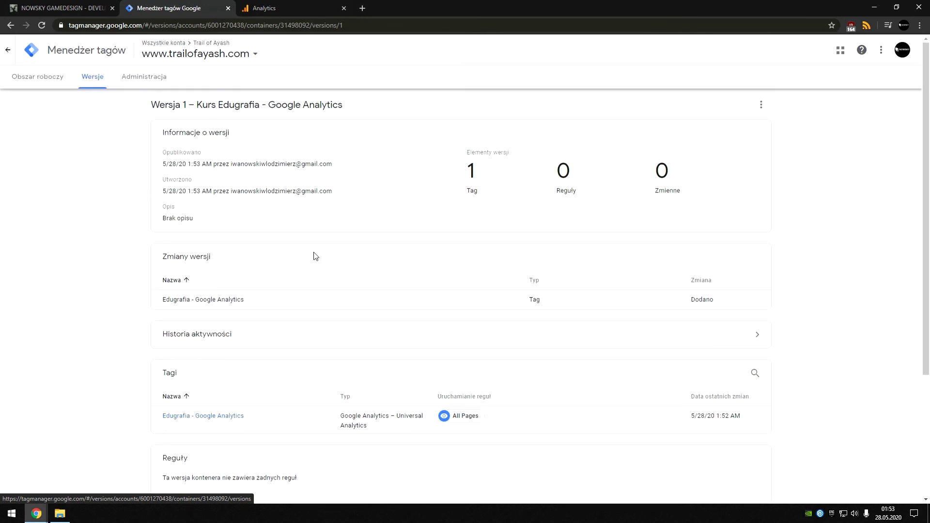
left_click(43, 82)
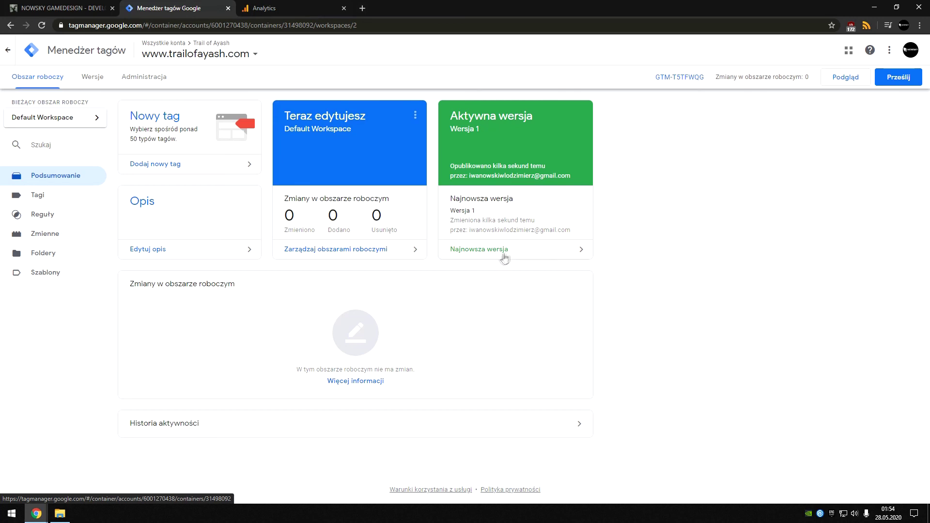
Switch to the trailofayash.com website, reload its home page and browse down through it
left_click(75, 9)
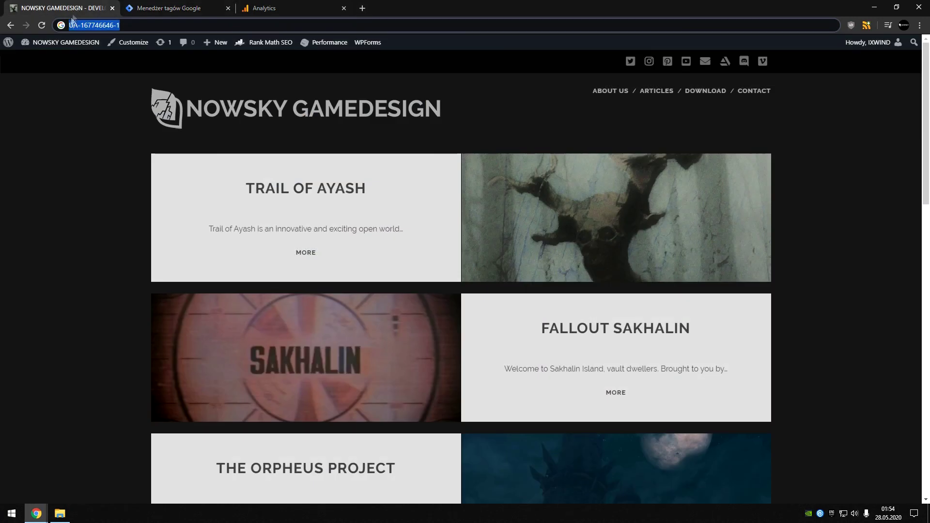
left_click(41, 25)
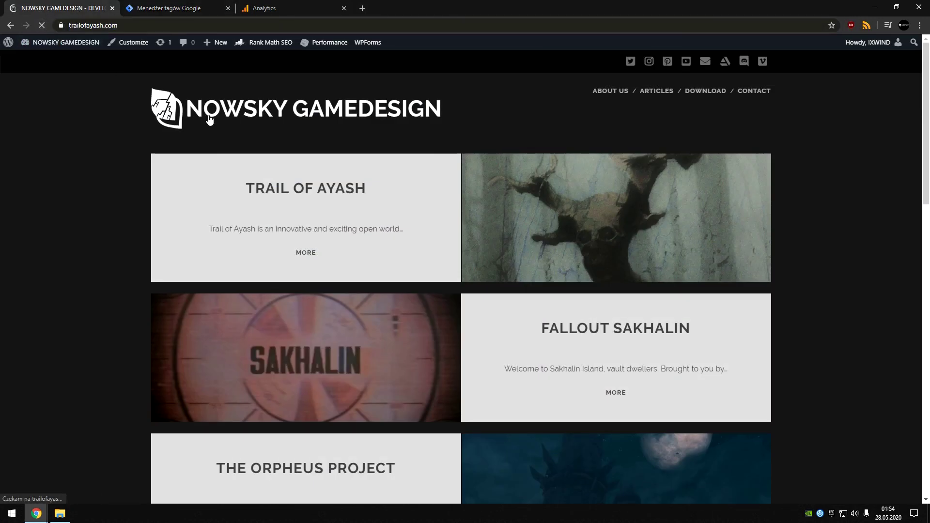
scroll(209, 120, "down", 15)
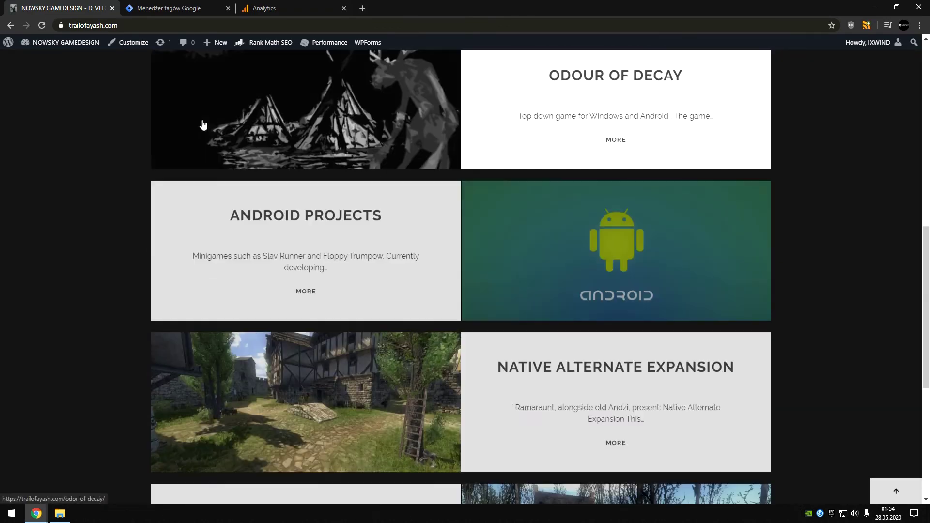